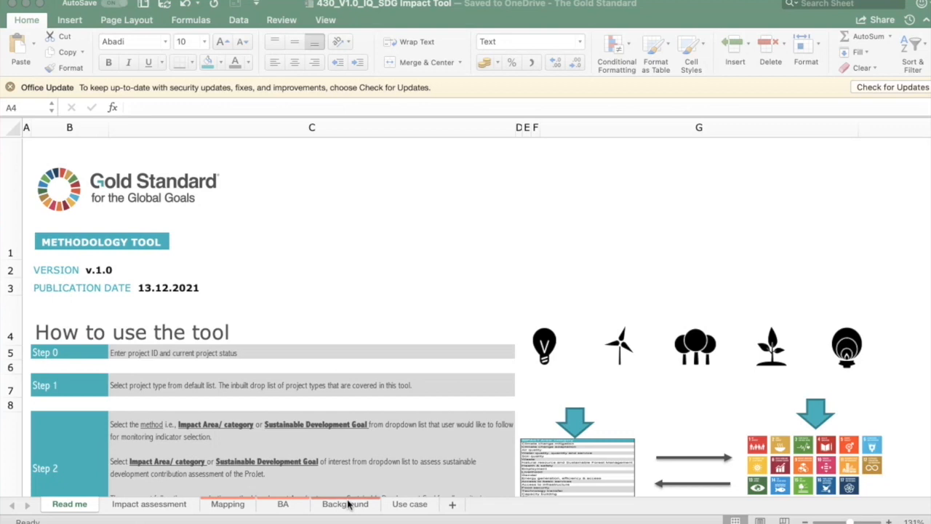
View the BA and Mapping worksheets of the SDG Impact Tool workbook
click(283, 505)
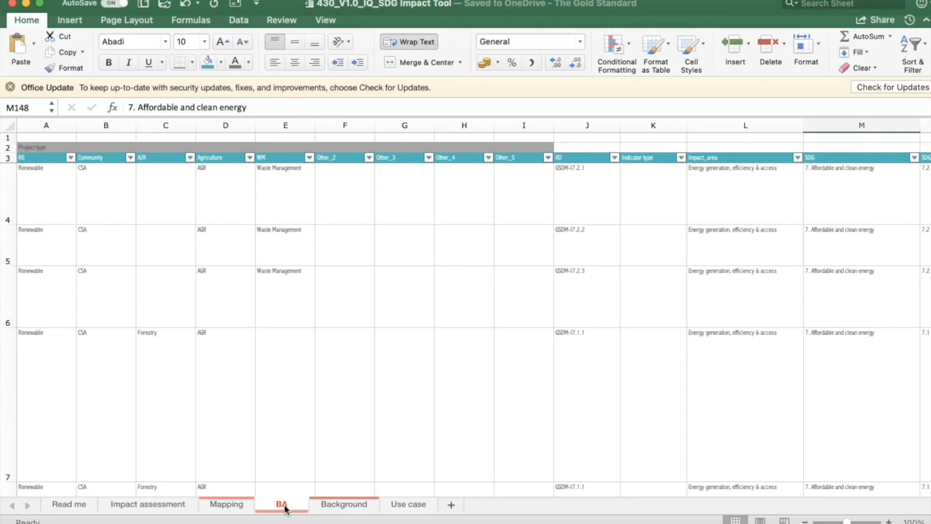
click(232, 505)
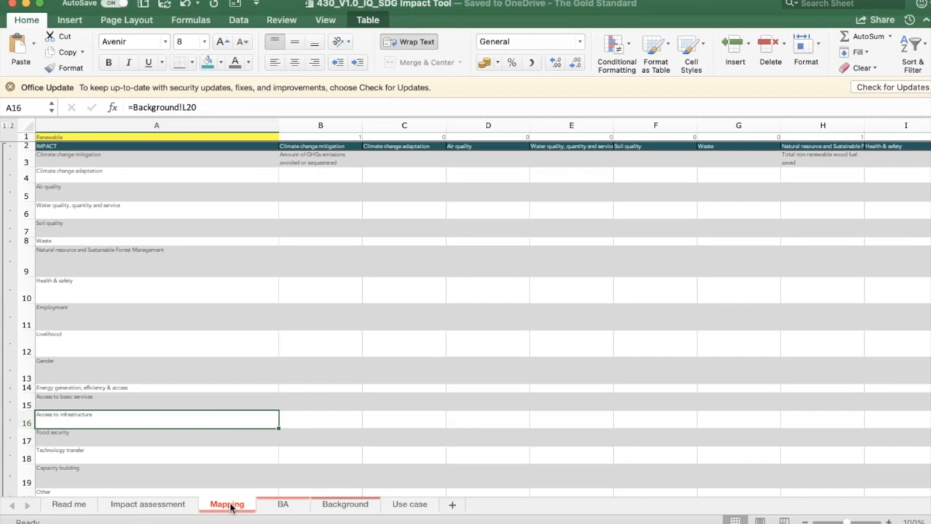
Review the steps on how to use the tool in the Read me worksheet
click(68, 503)
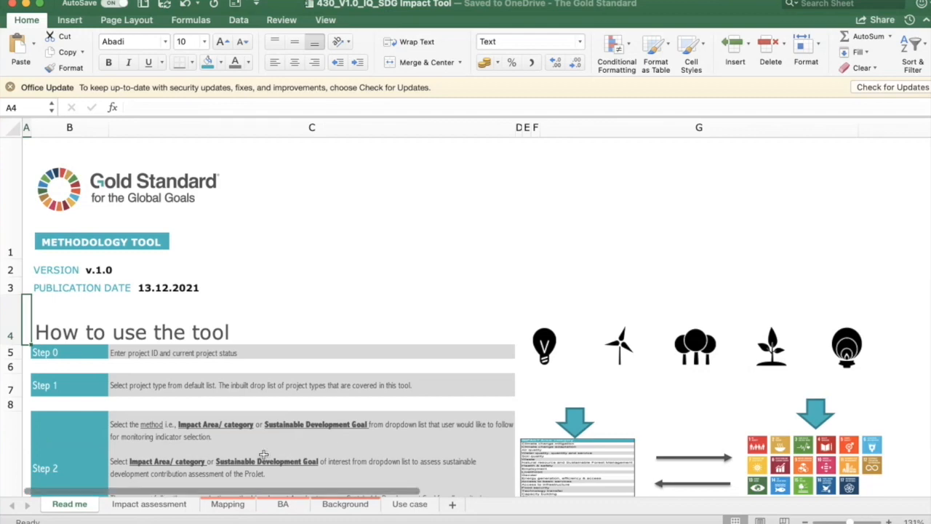
scroll(263, 454, down, 3)
scroll(263, 454, down, 10)
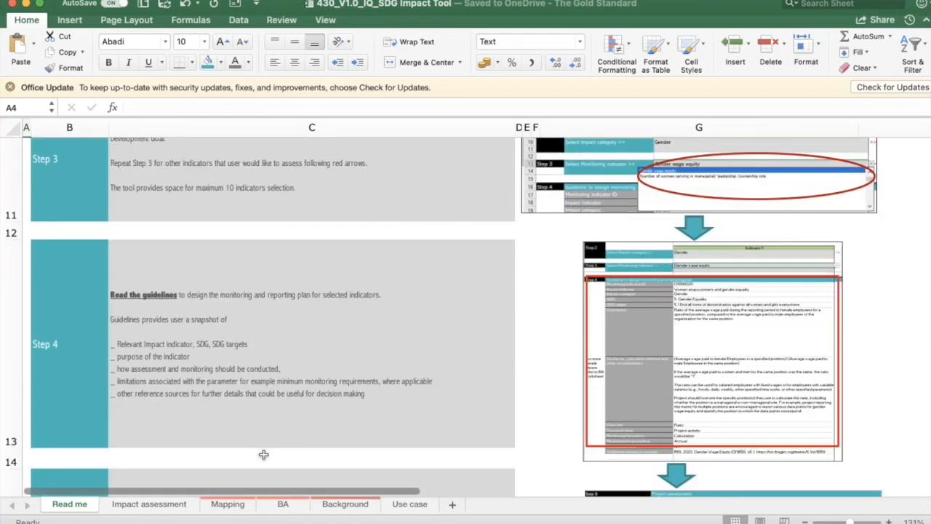
scroll(264, 454, up, 10)
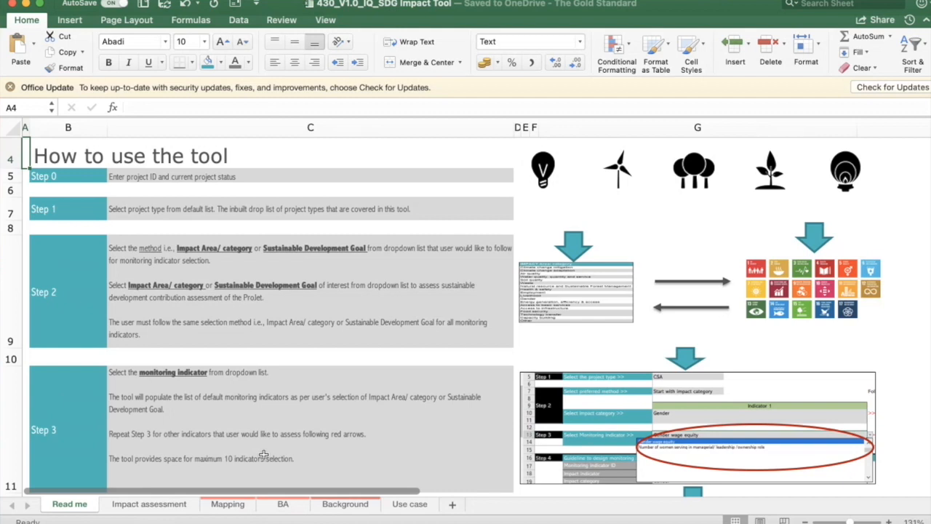
View the Use case example, and inspect the Step 0 key project information on the Impact assessment worksheet
click(404, 504)
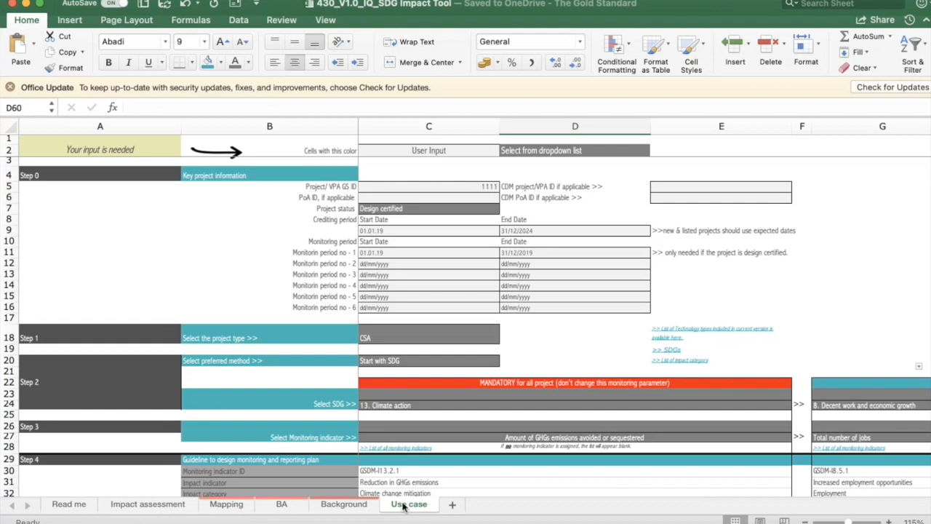
click(148, 504)
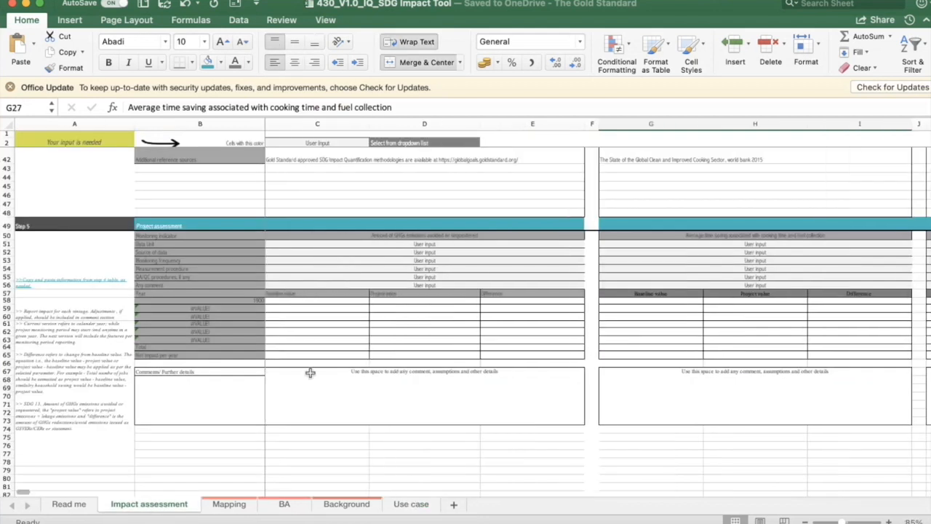
scroll(412, 256, up, 10)
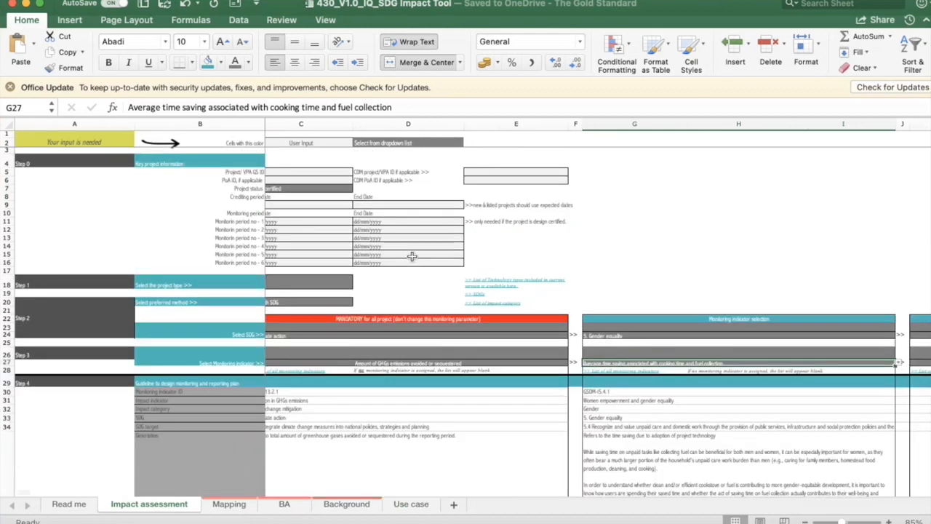
scroll(411, 256, left, 1)
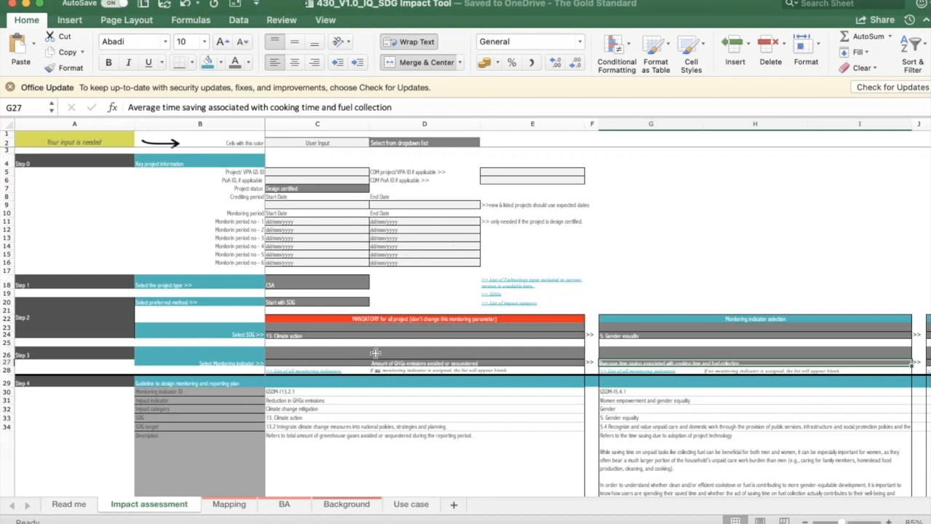
Choose CSA as the project type in Step 1 of the Impact assessment worksheet
scroll(376, 352, down, 3)
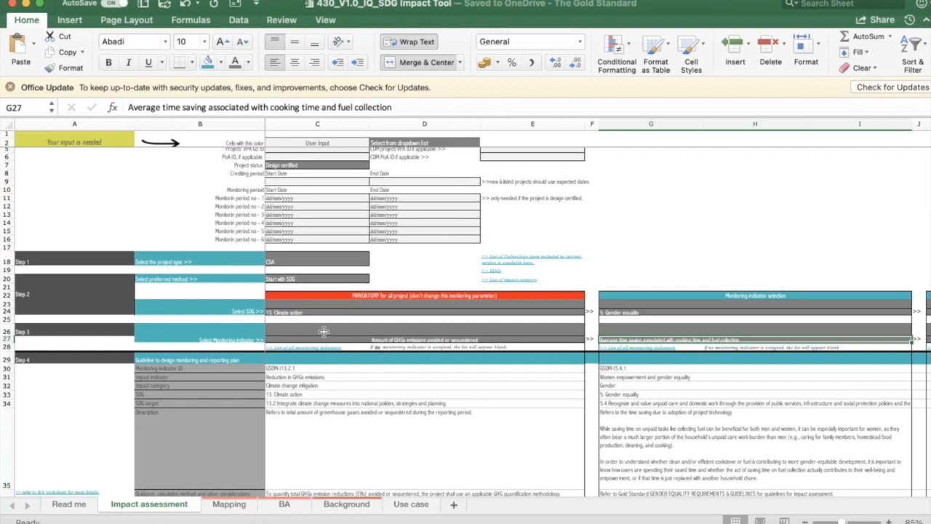
click(335, 259)
click(374, 261)
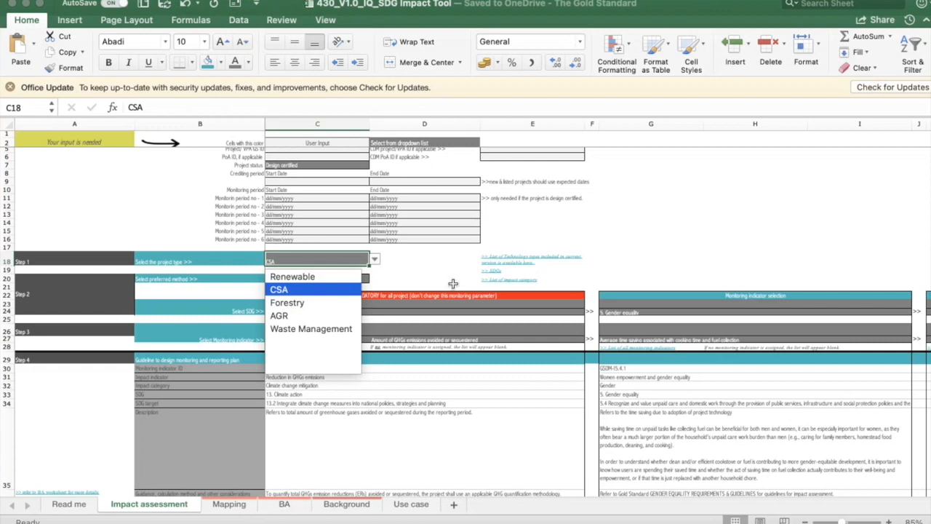
key(Return)
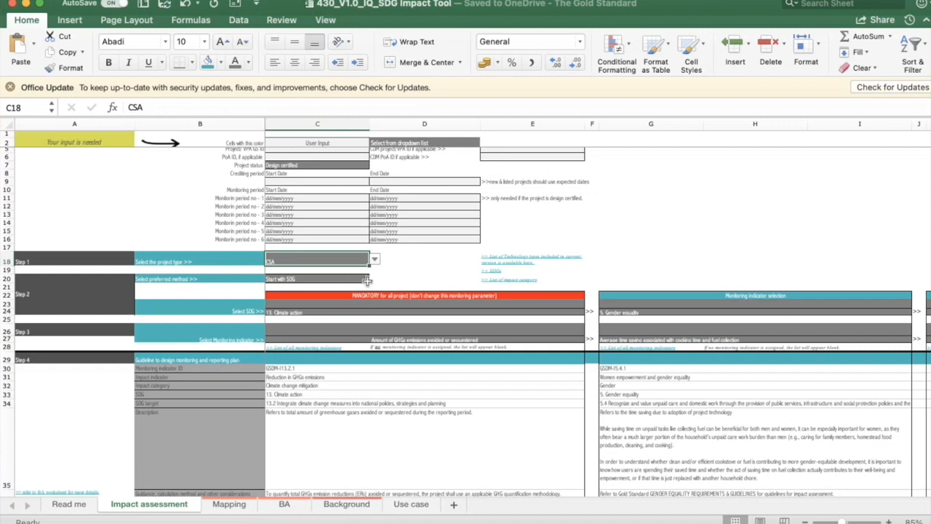
Set the preferred method in Step 2 to Start with SDG
click(353, 279)
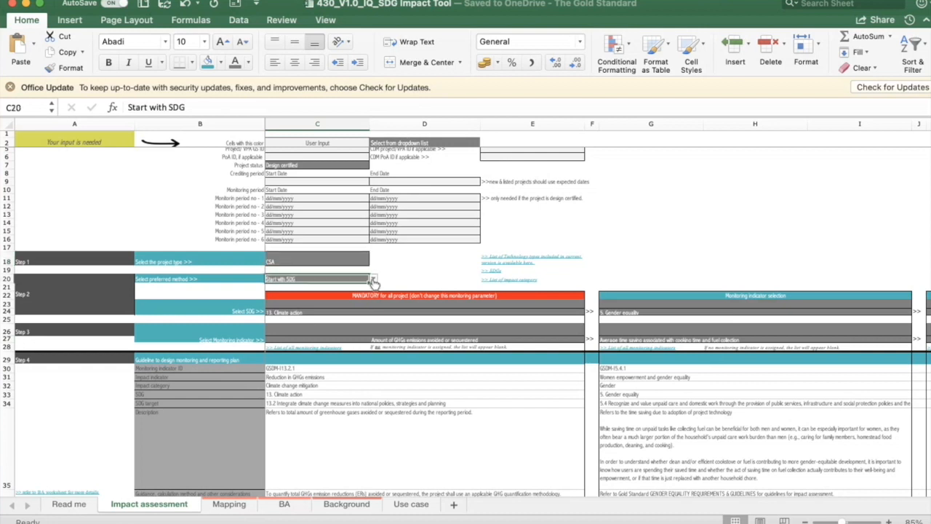
click(373, 279)
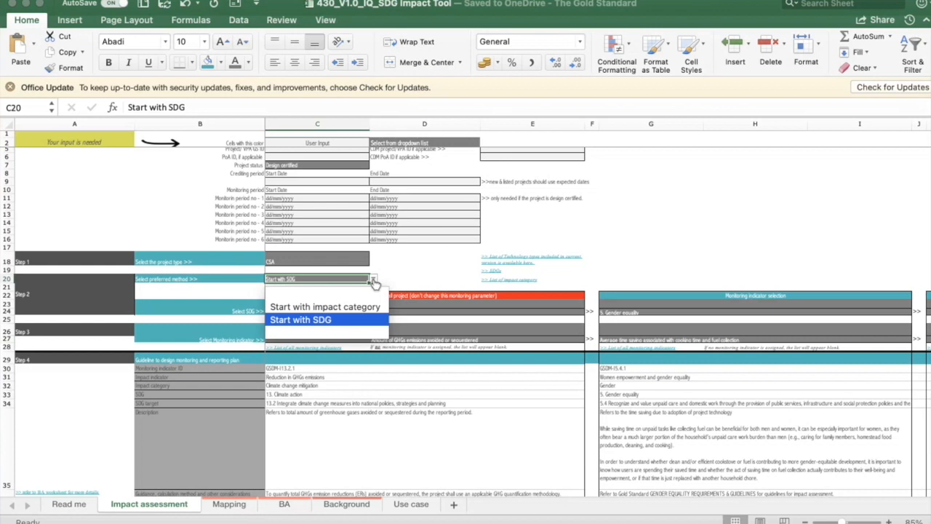
click(337, 321)
View the monitoring indicator options in Step 3 for the mandatory 13. Climate action goal
scroll(445, 313, down, 3)
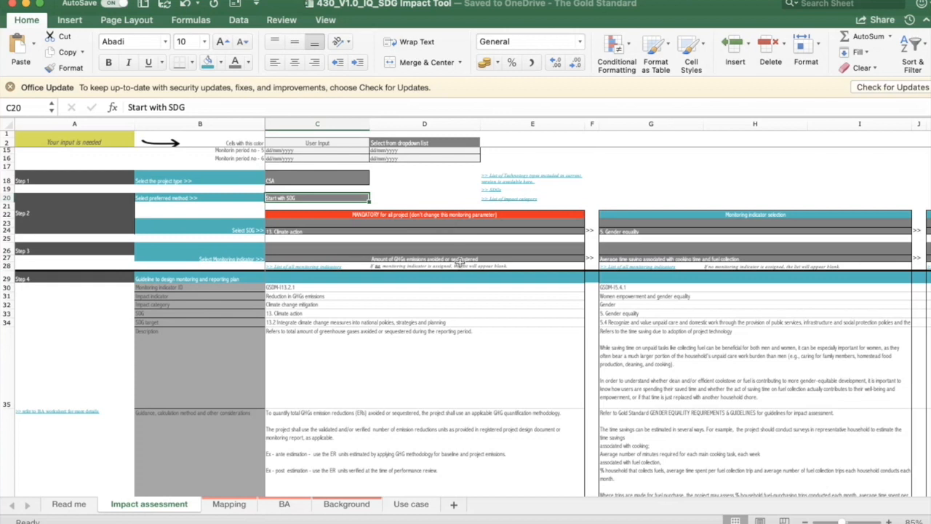
scroll(460, 306, down, 2)
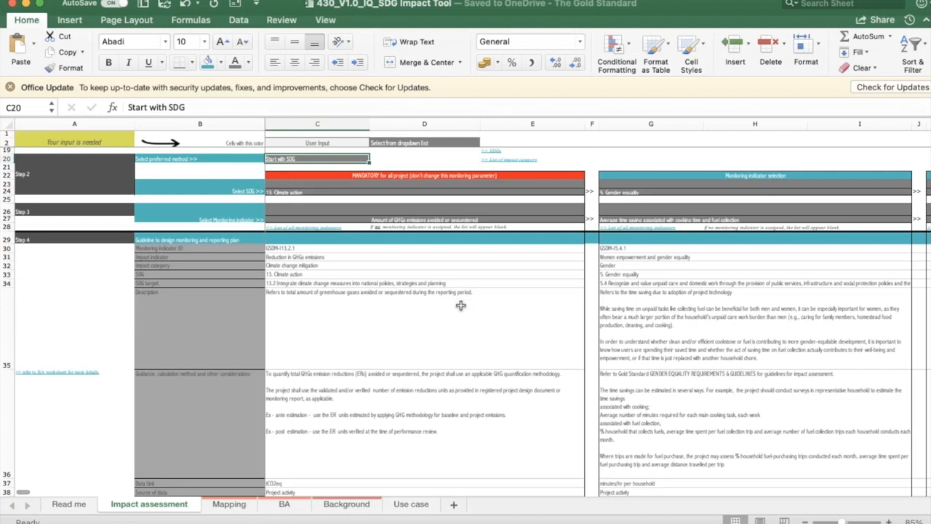
click(440, 213)
click(440, 219)
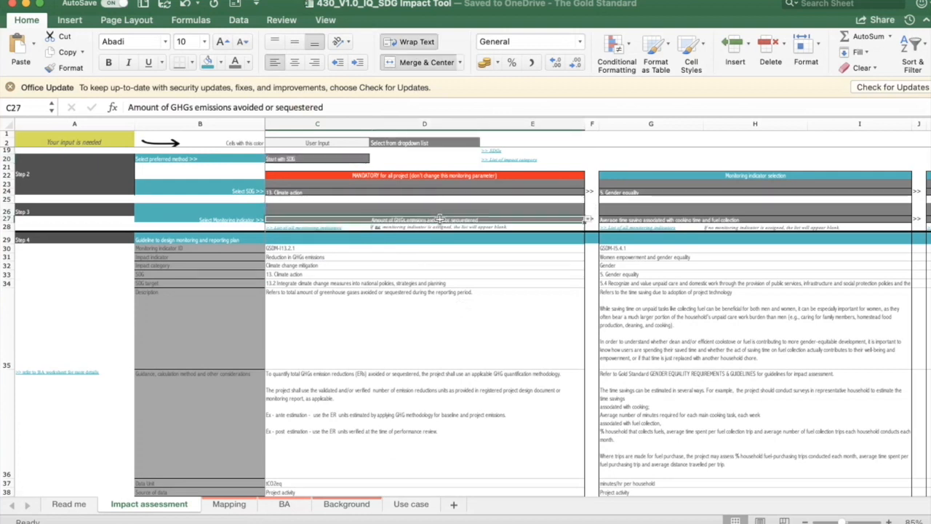
click(588, 219)
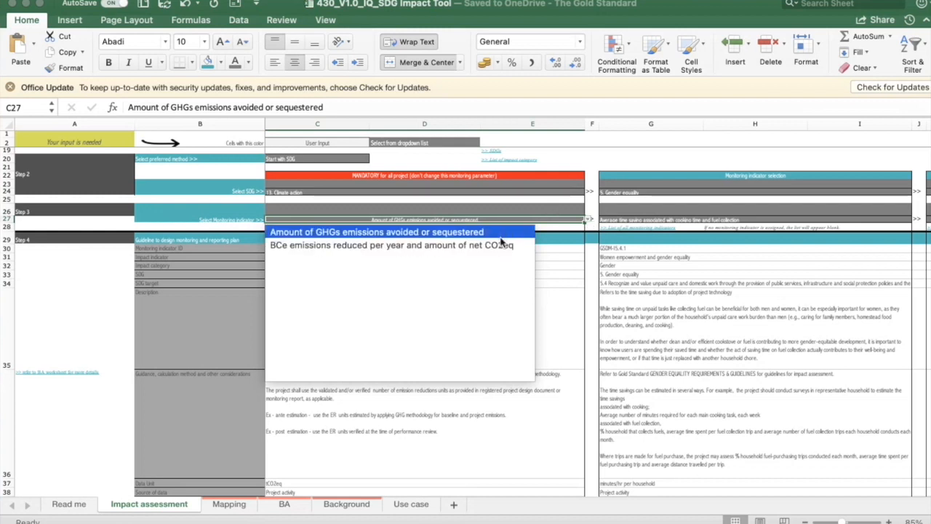
click(821, 191)
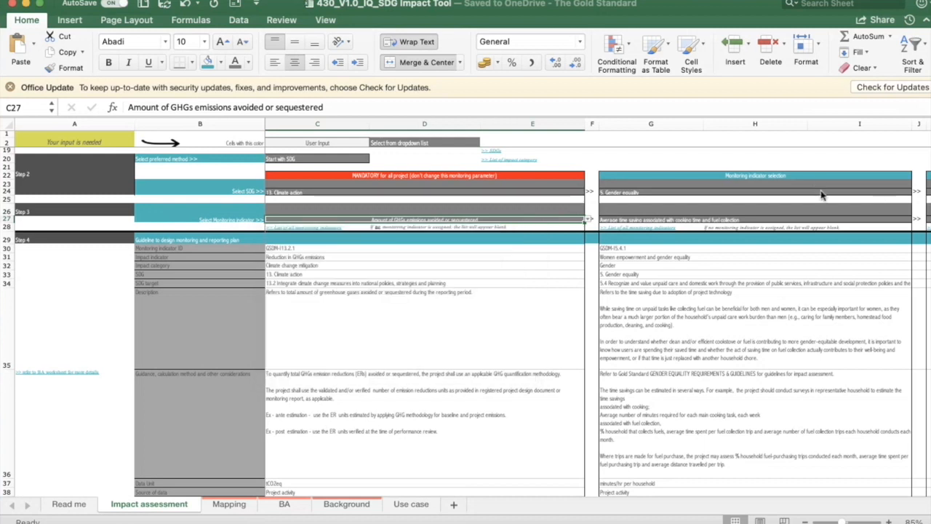
View the monitoring indicator options in Step 3 for the 5. Gender equality goal, leaving the selection as it is
click(820, 193)
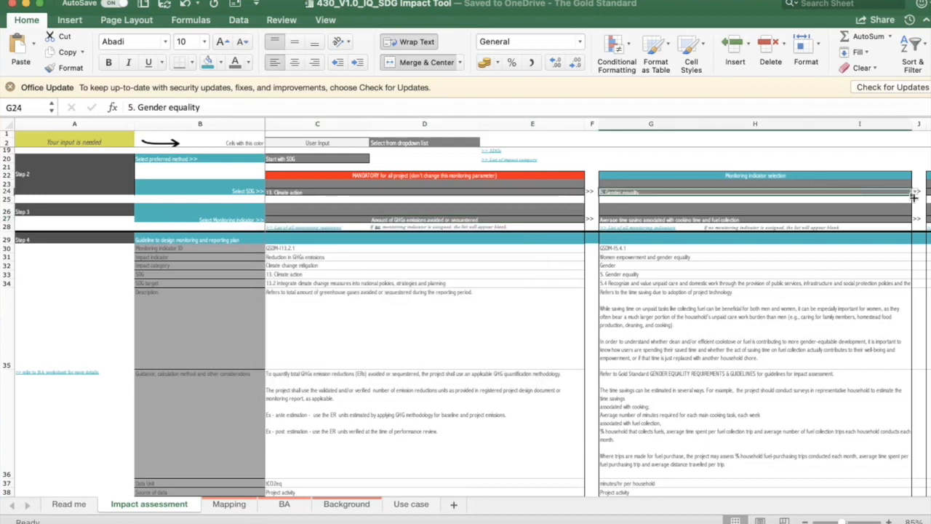
click(882, 220)
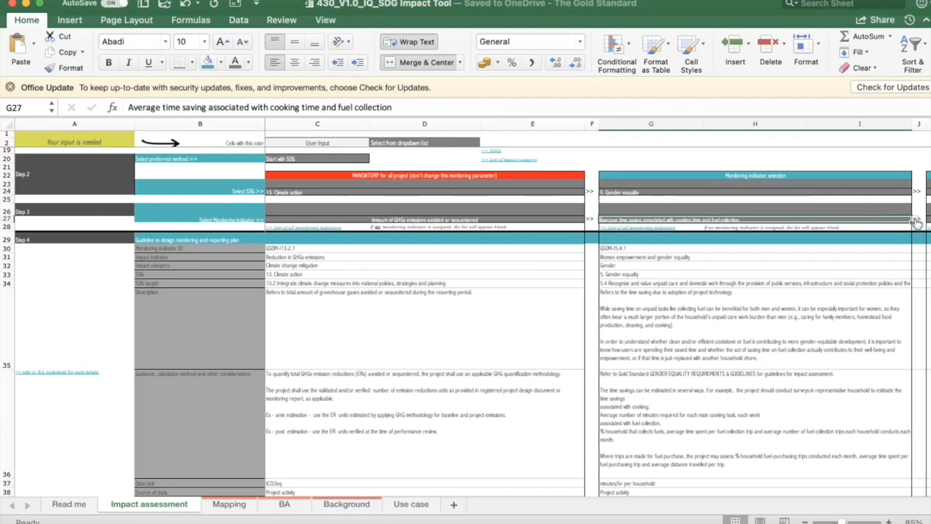
click(915, 220)
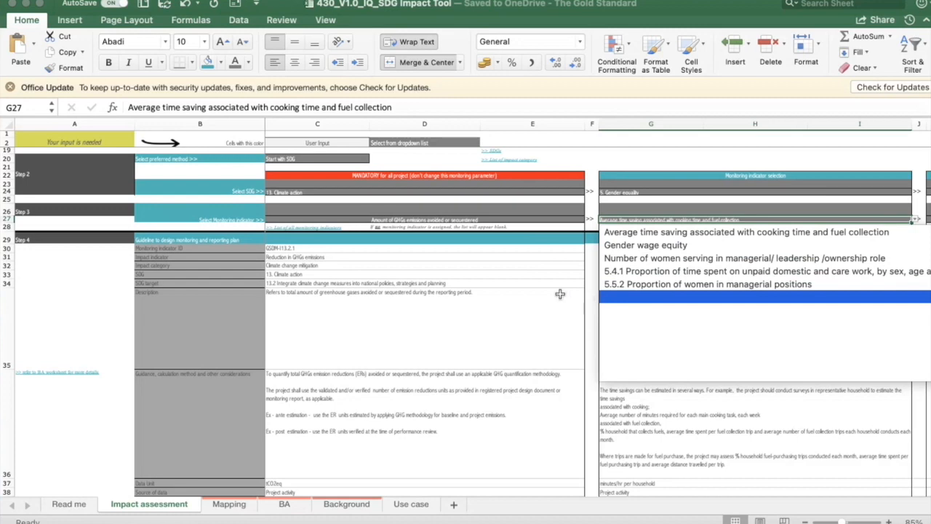
key(Escape)
Examine the Step 4 monitoring and reporting guidelines for the climate action and gender equality indicators, including calculation guidance, data unit and reference sources
scroll(559, 349, down, 5)
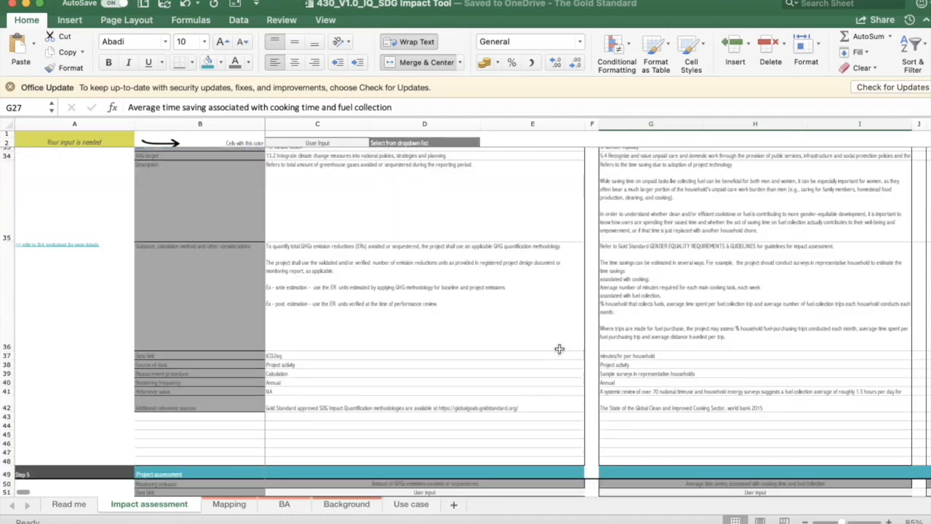
scroll(559, 349, down, 2)
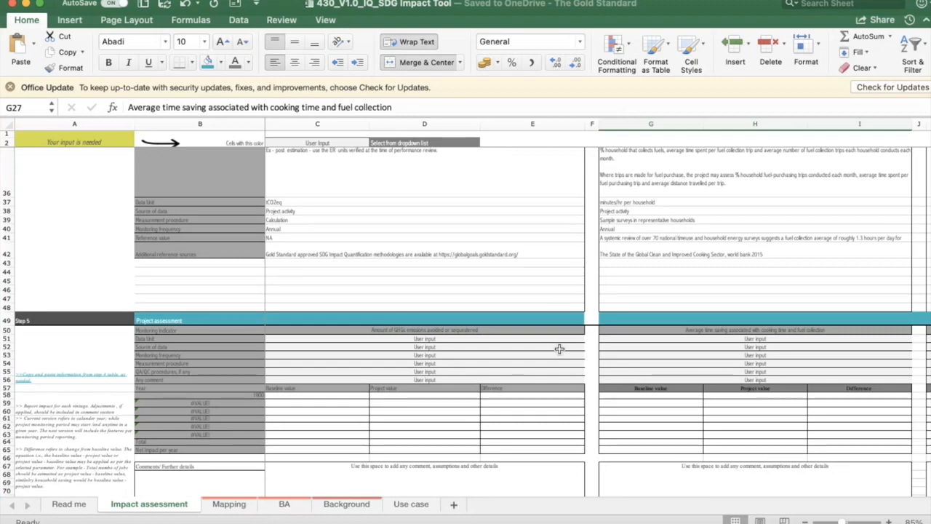
scroll(638, 306, up, 8)
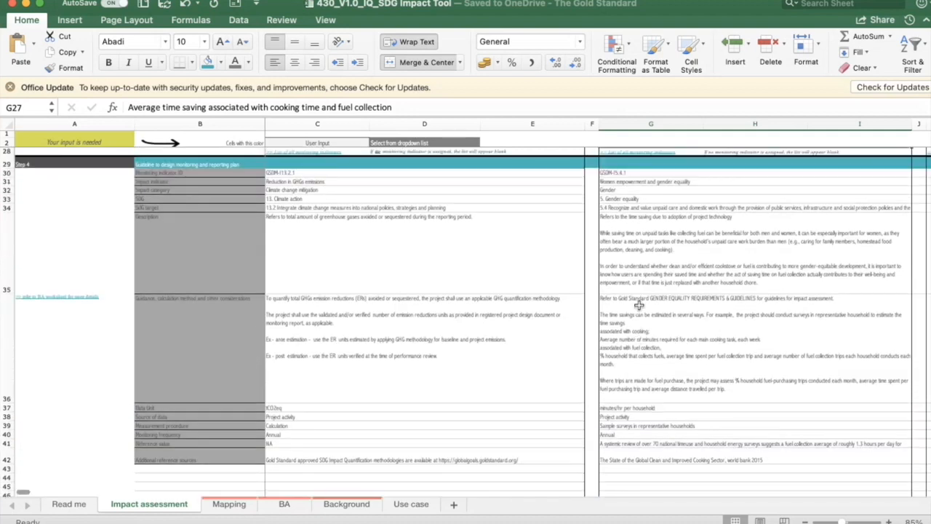
scroll(639, 306, down, 2)
scroll(639, 305, down, 2)
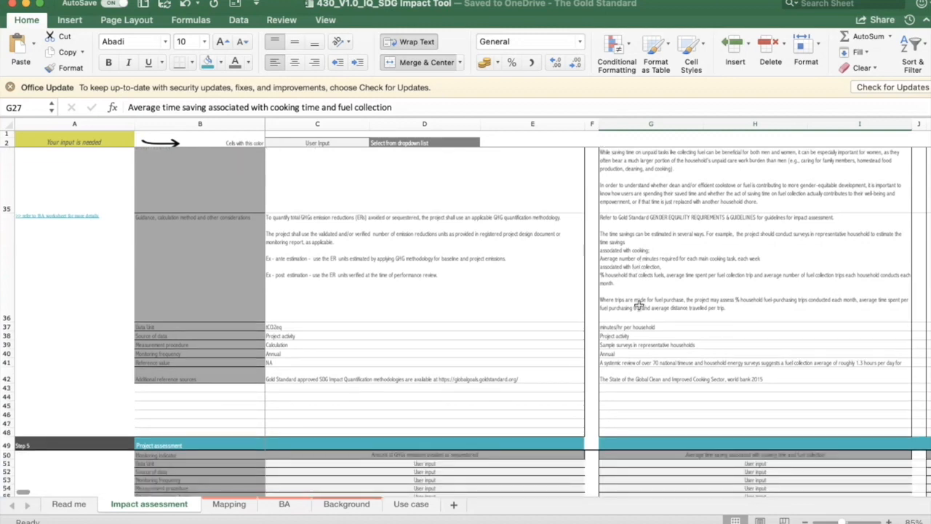
scroll(639, 306, down, 3)
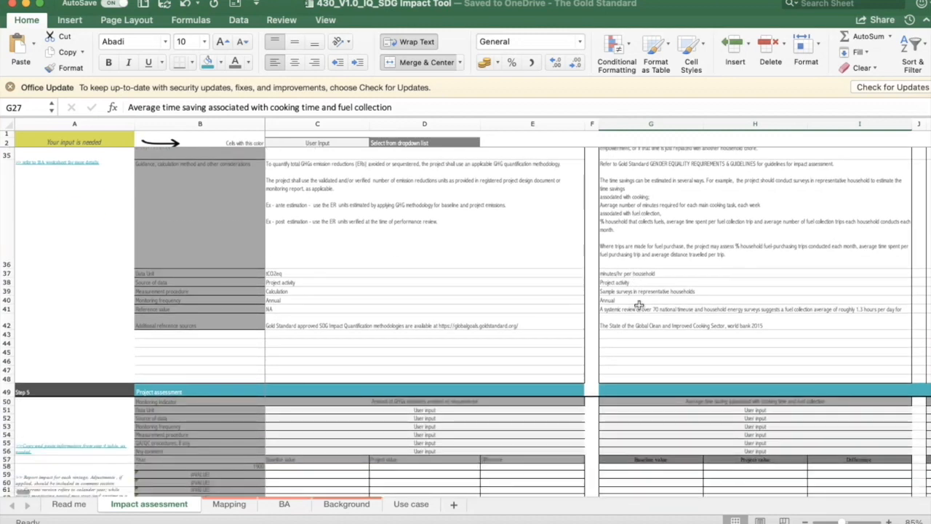
scroll(639, 306, up, 10)
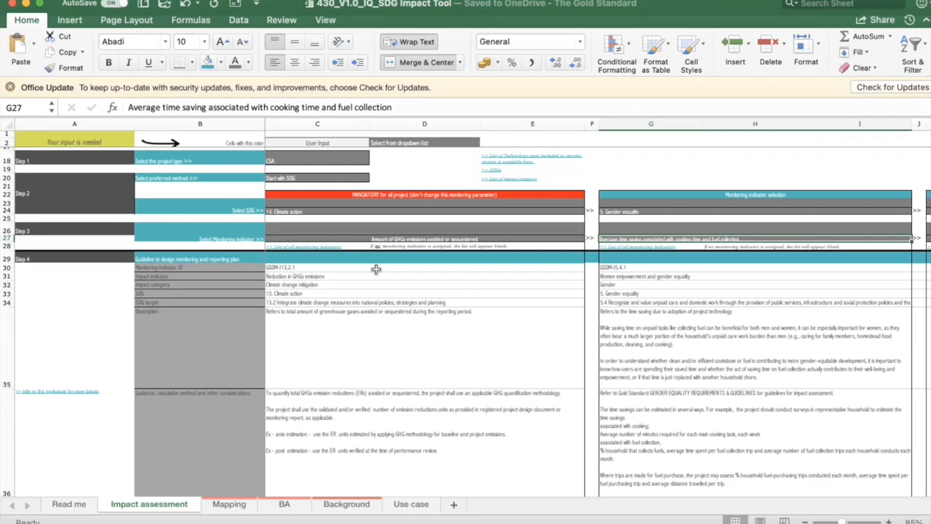
scroll(394, 339, down, 3)
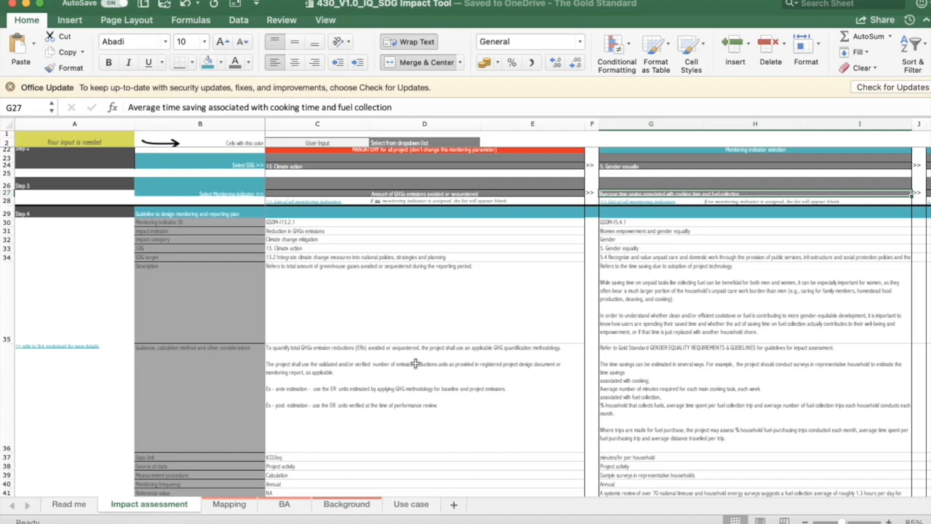
scroll(414, 360, down, 5)
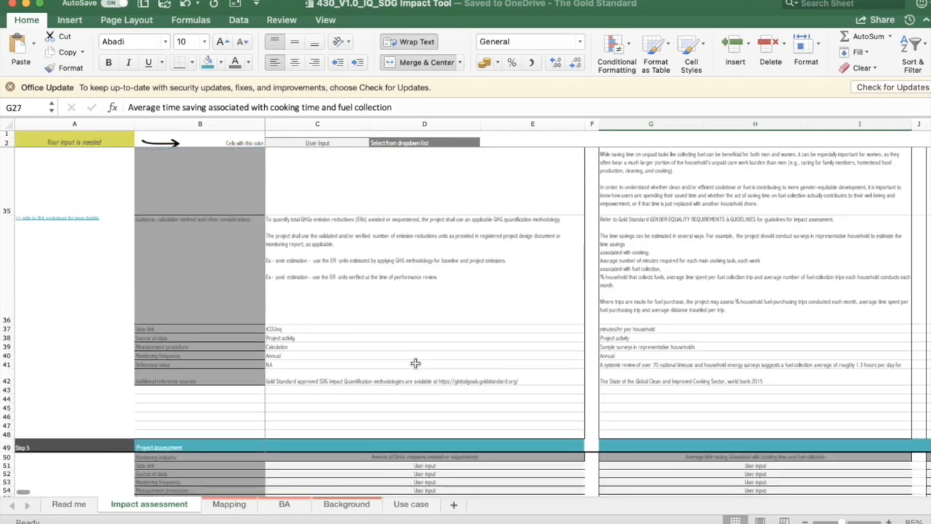
scroll(413, 360, up, 3)
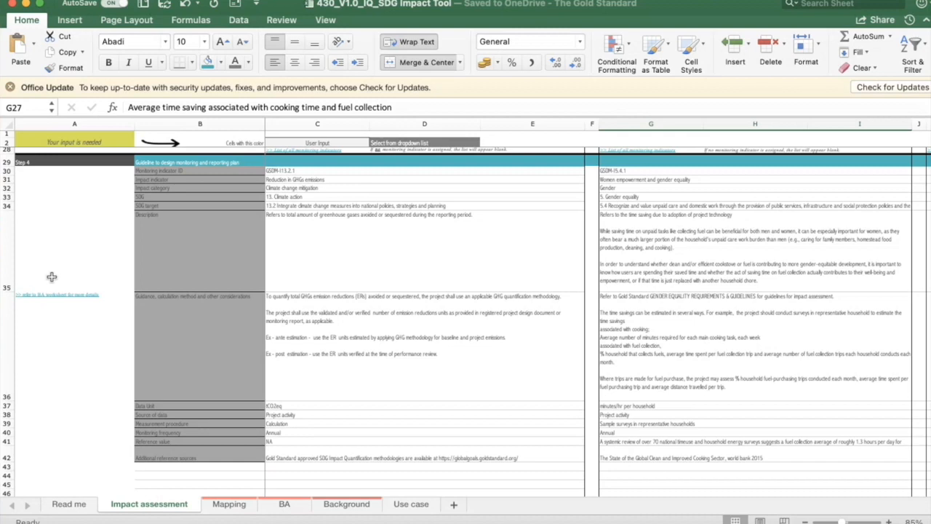
Examine the Step 5 project assessment tables and their side notes, and compare their fields with the Step 4 guidelines
scroll(115, 343, down, 10)
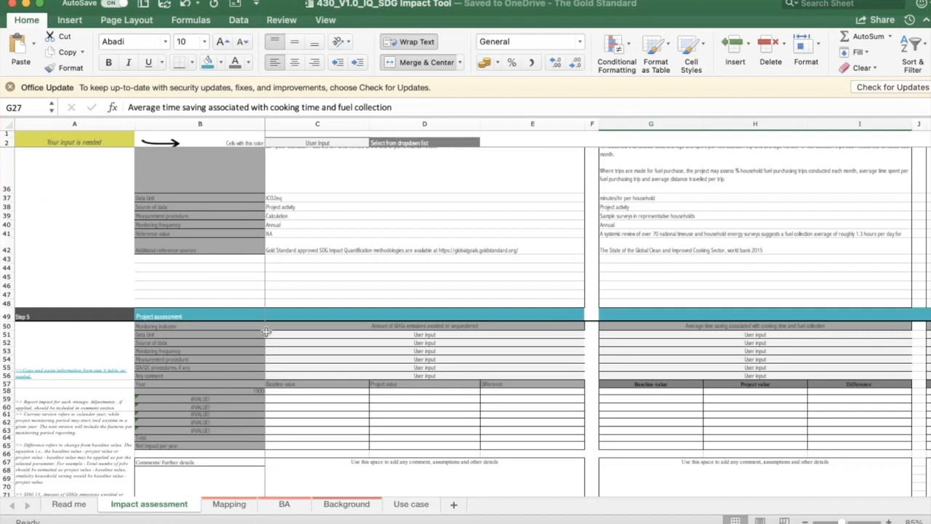
scroll(266, 331, down, 2)
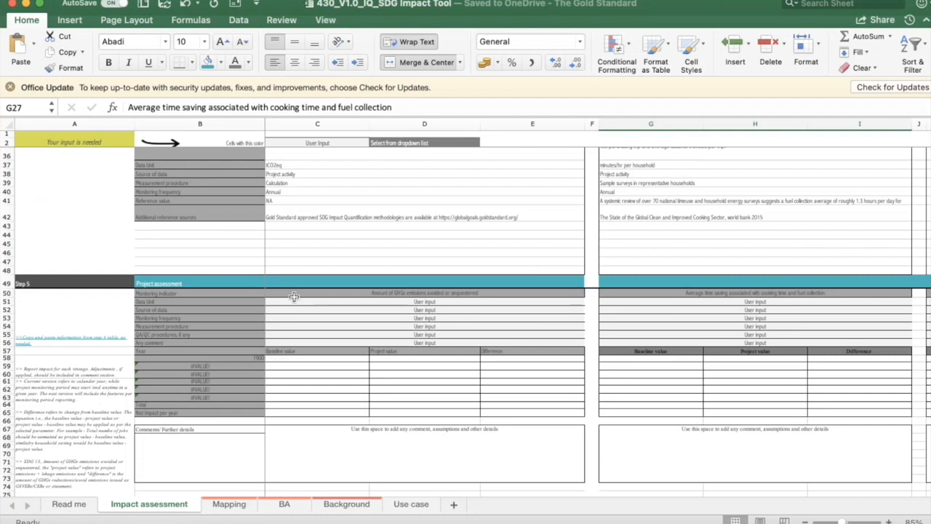
scroll(115, 377, down, 3)
scroll(115, 377, down, 2)
scroll(115, 377, up, 2)
scroll(114, 372, down, 2)
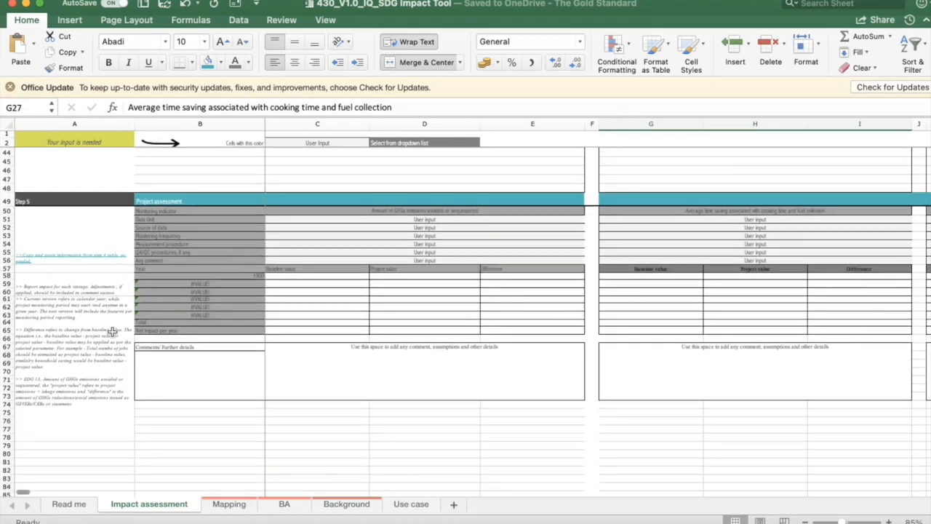
scroll(112, 332, up, 1)
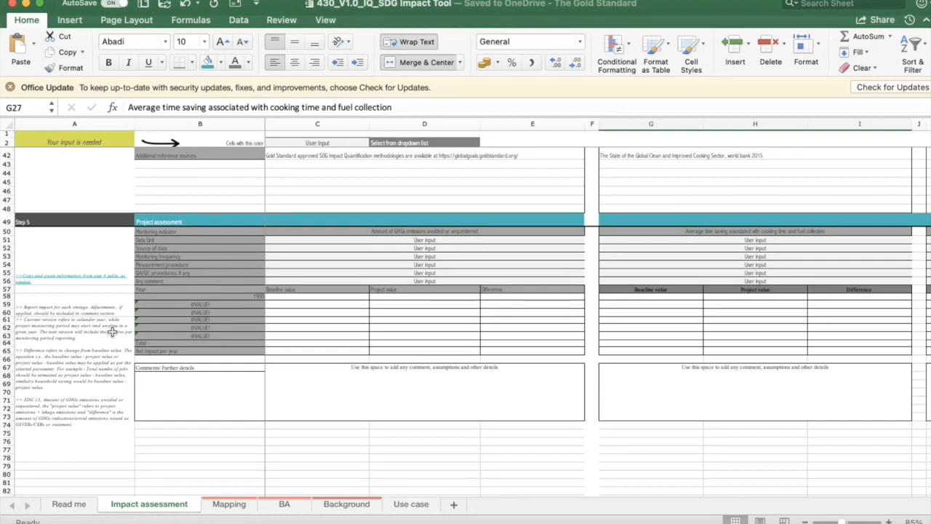
scroll(151, 333, up, 5)
scroll(152, 333, up, 5)
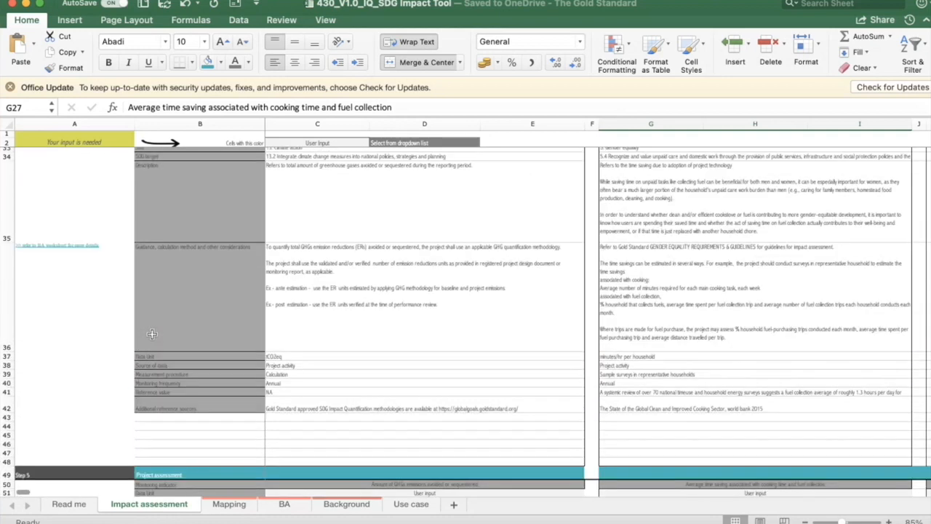
scroll(373, 321, down, 10)
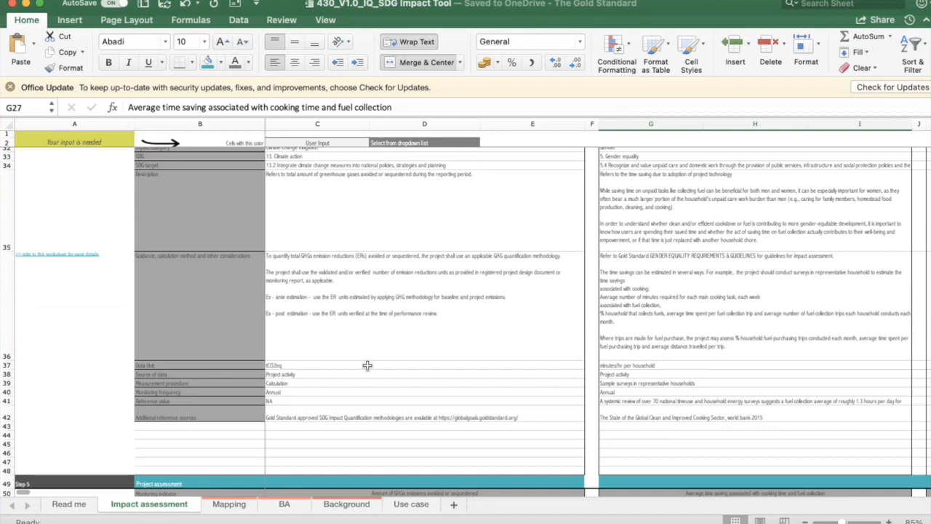